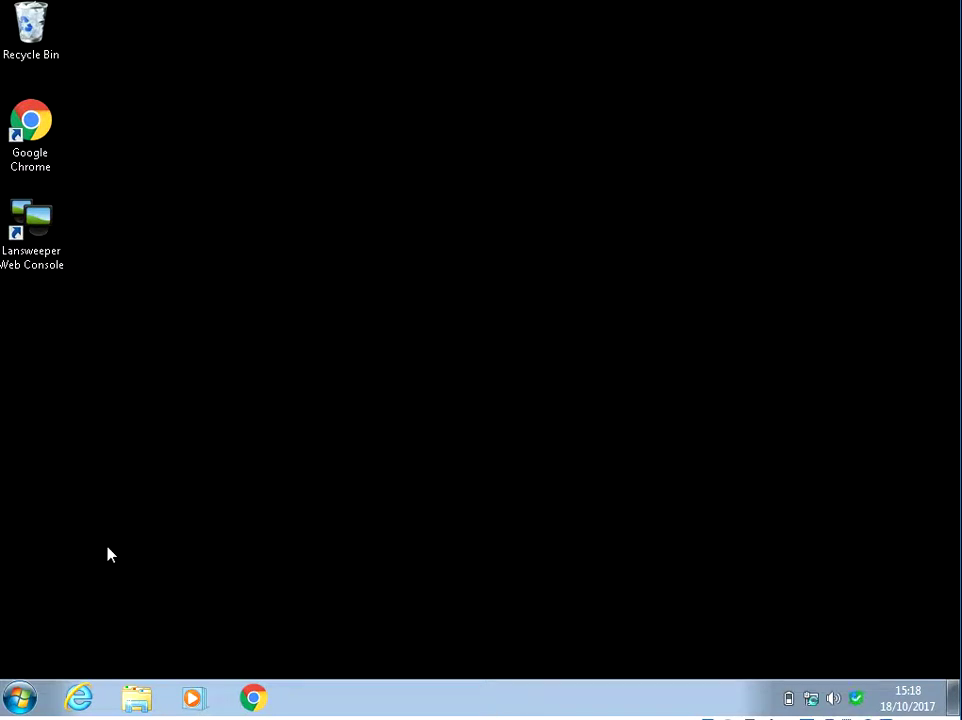
Restart the computer and bring up the Advanced Boot Options while Windows 7 is starting.
{"action": "left_click", "coordinate": [20, 698]}
{"action": "left_click", "coordinate": [324, 650]}
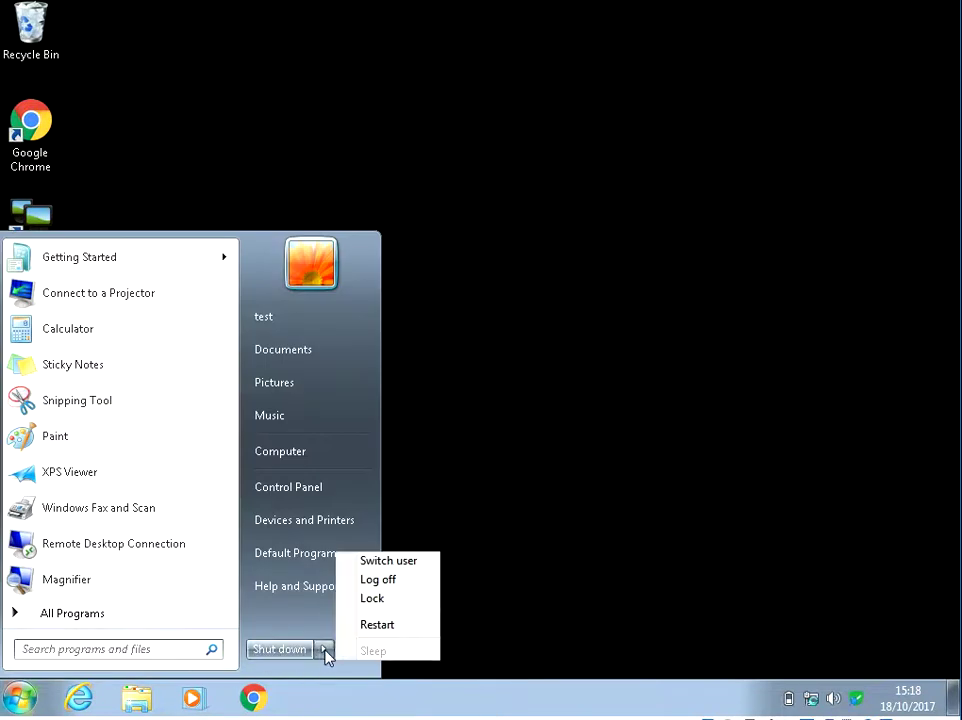
{"action": "left_click", "coordinate": [370, 627]}
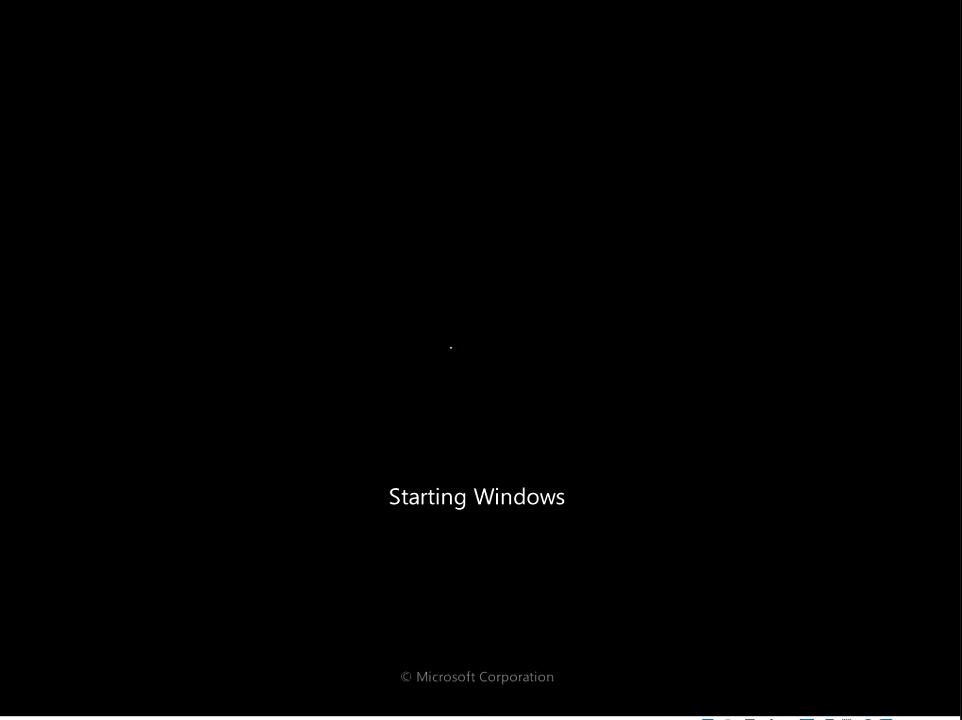
{"action": "left_click", "coordinate": [69, 2]}
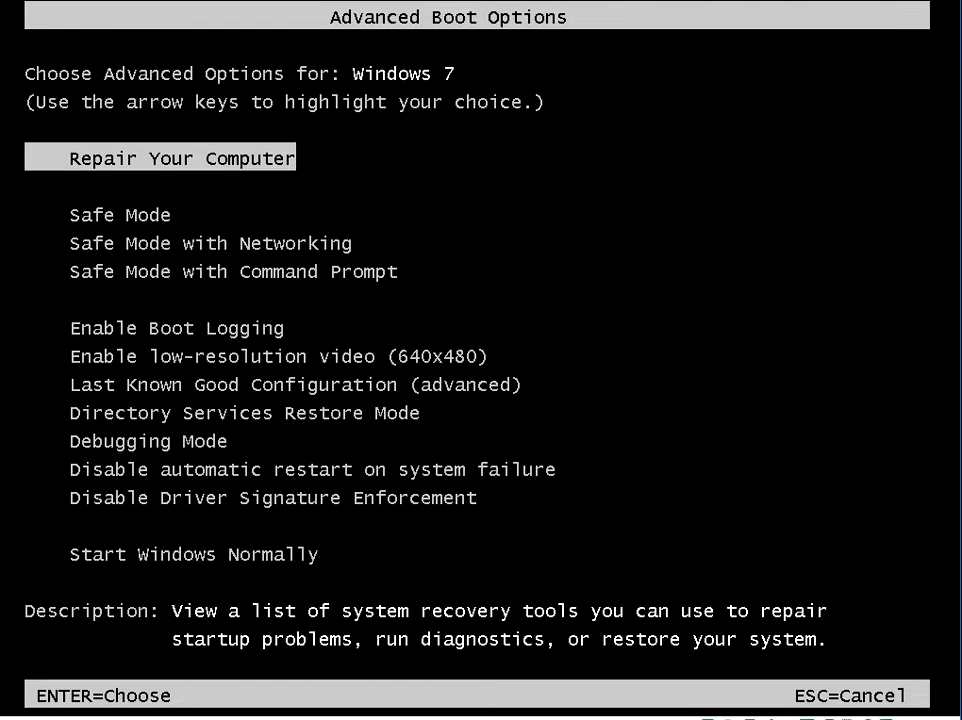
Boot Windows 7 in Safe Mode and close the Windows Help and Support window.
{"action": "key", "text": "Down"}
{"action": "key", "text": "Up"}
{"action": "key", "text": "Down"}
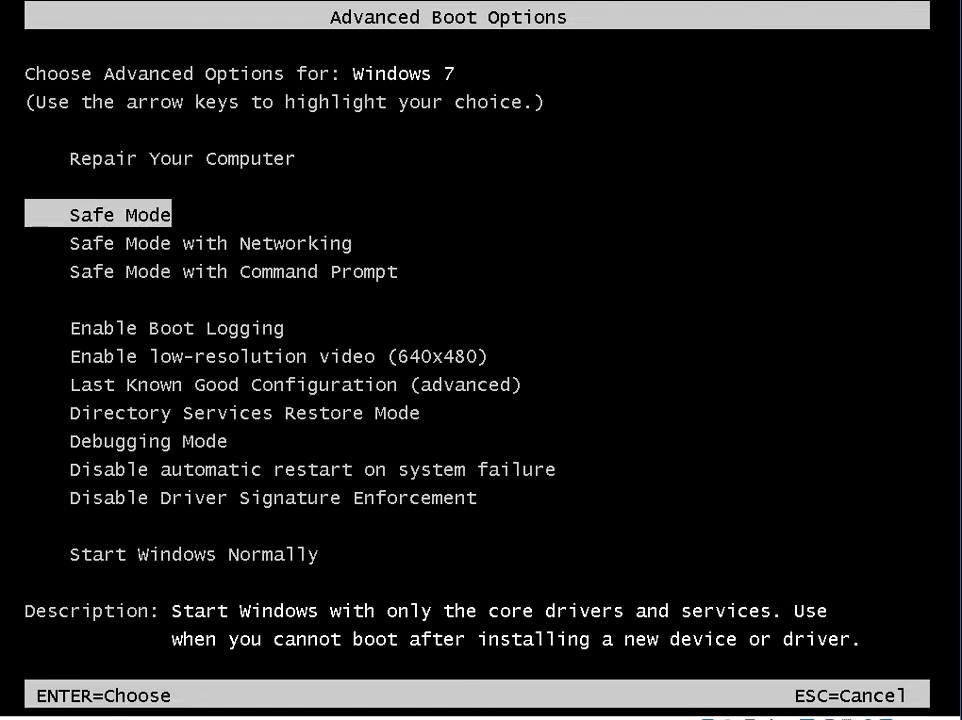
{"action": "key", "text": "Return"}
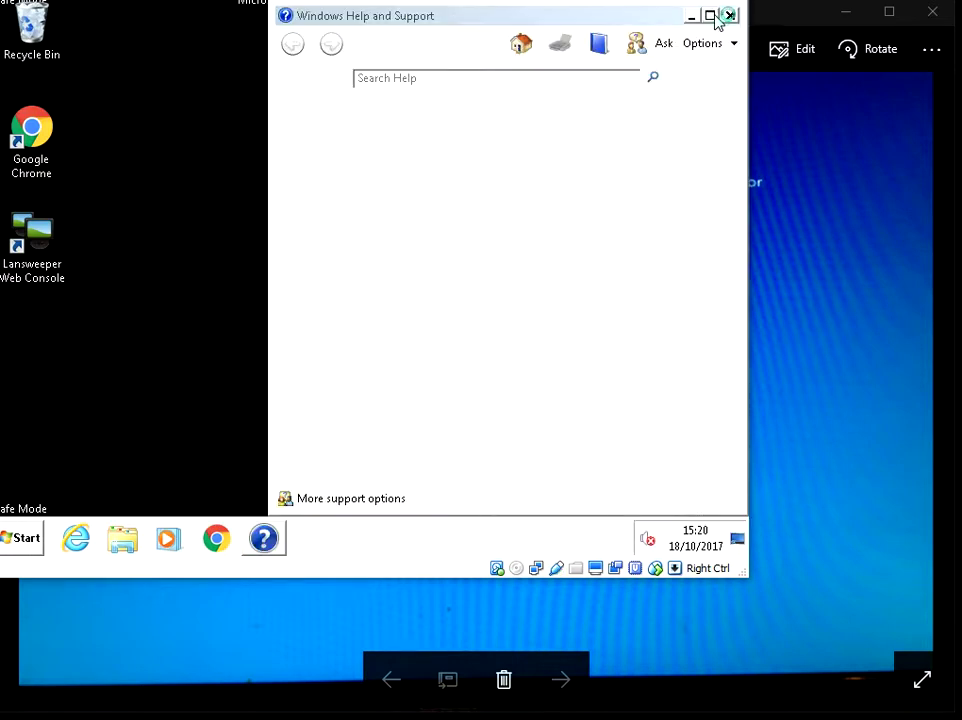
{"action": "left_click", "coordinate": [730, 15]}
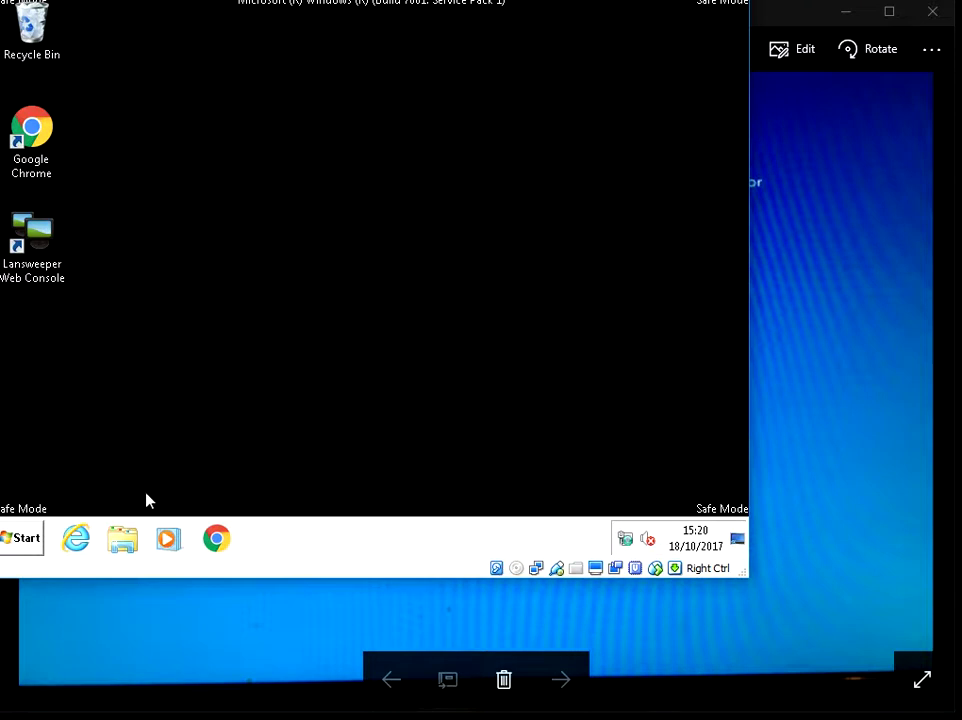
Open the properties of Local Disk (C:) from the computer's list of drives.
{"action": "left_click", "coordinate": [124, 540]}
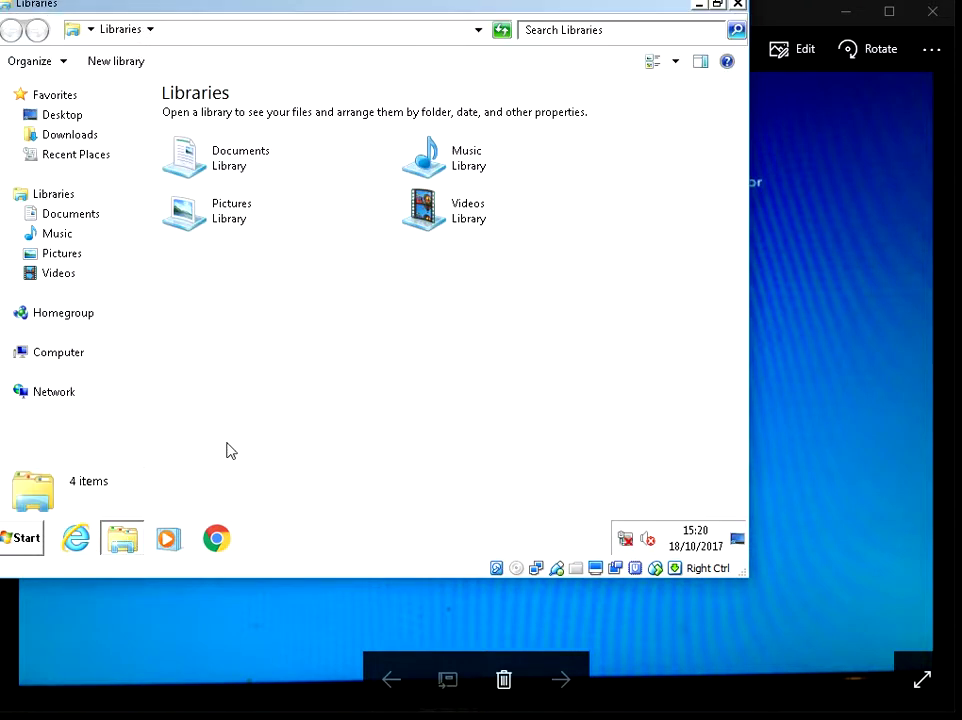
{"action": "left_click", "coordinate": [84, 364]}
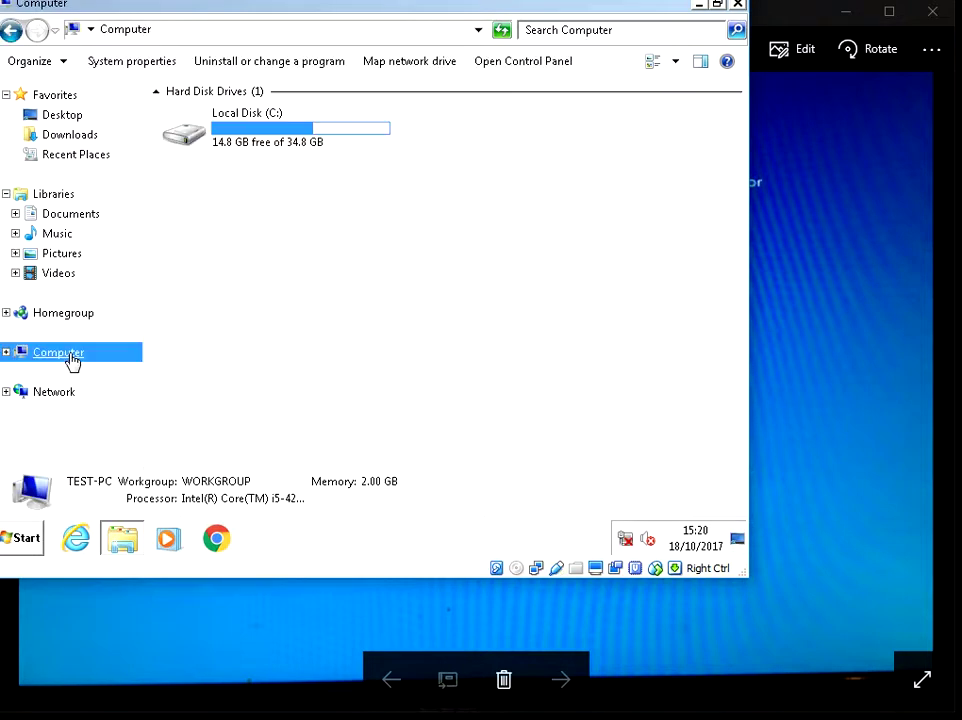
{"action": "left_click", "coordinate": [260, 128]}
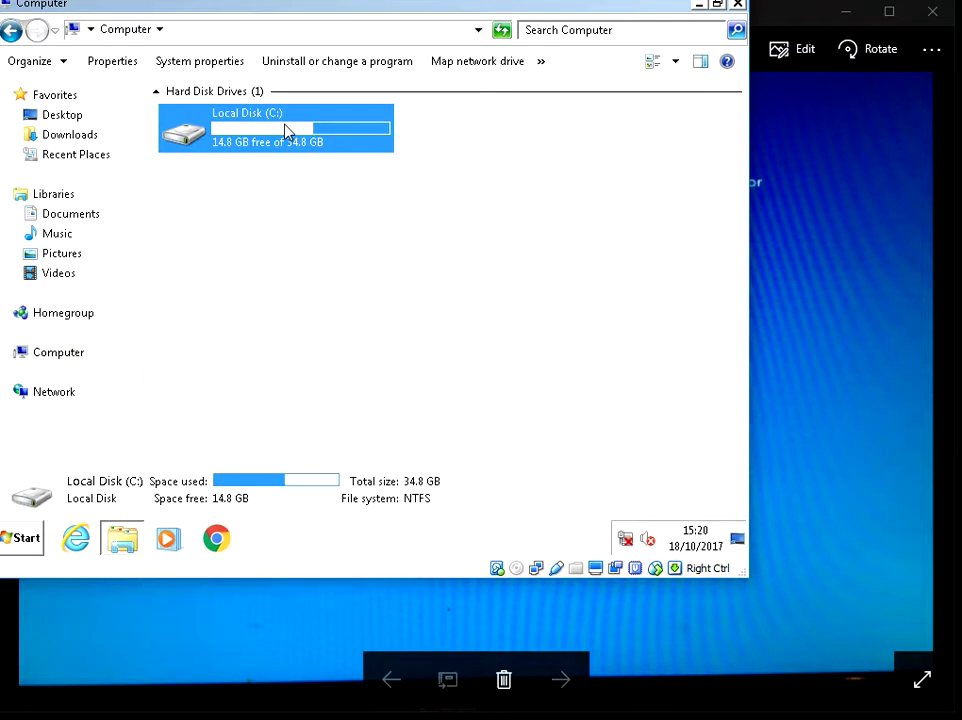
{"action": "right_click", "coordinate": [287, 130]}
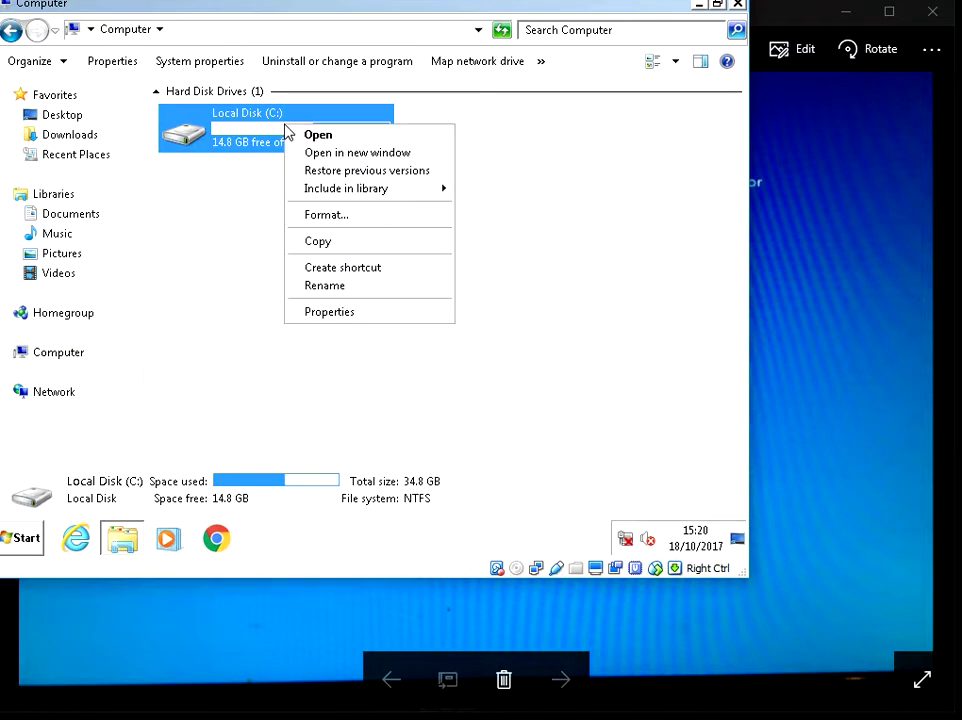
{"action": "left_click", "coordinate": [348, 315]}
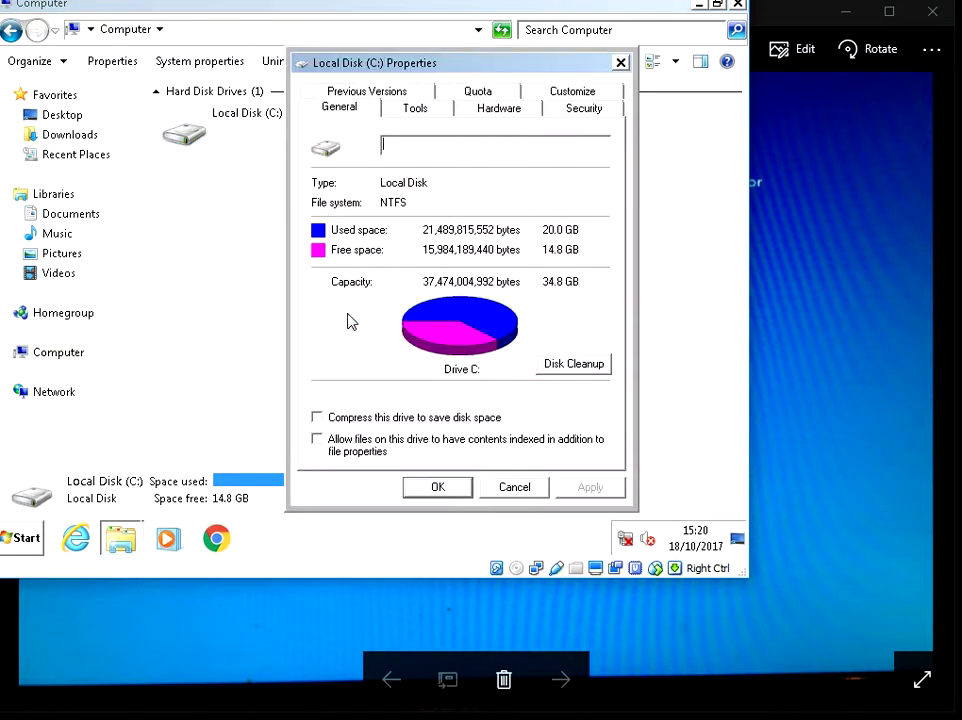
Schedule a disk check of drive C: that fixes file system errors and recovers bad sectors, and close the drive windows.
{"action": "left_click", "coordinate": [436, 116]}
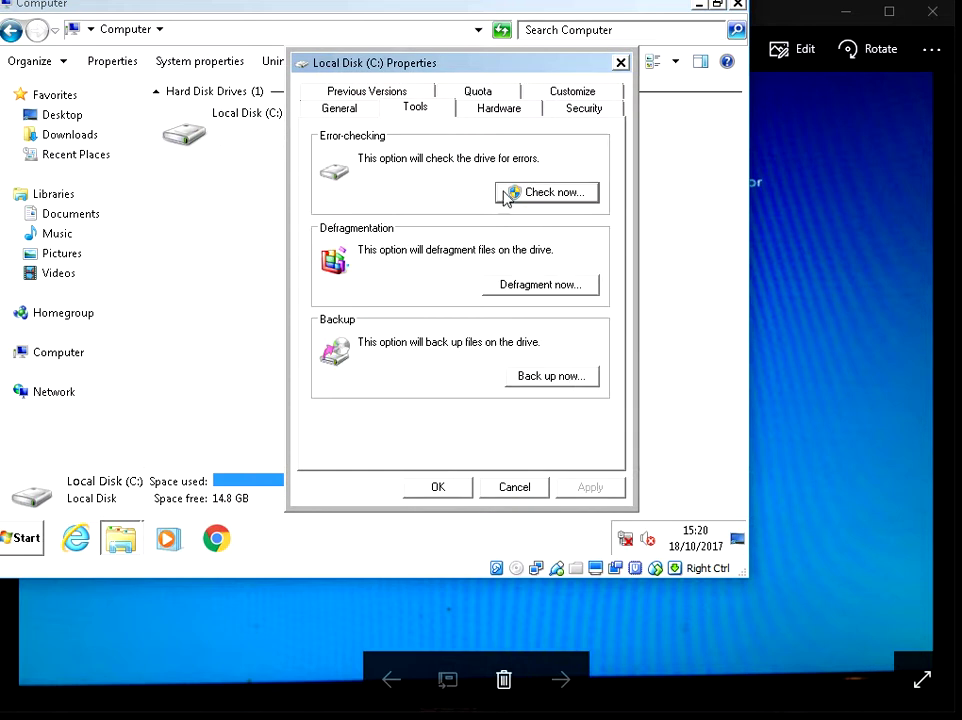
{"action": "left_click", "coordinate": [549, 198]}
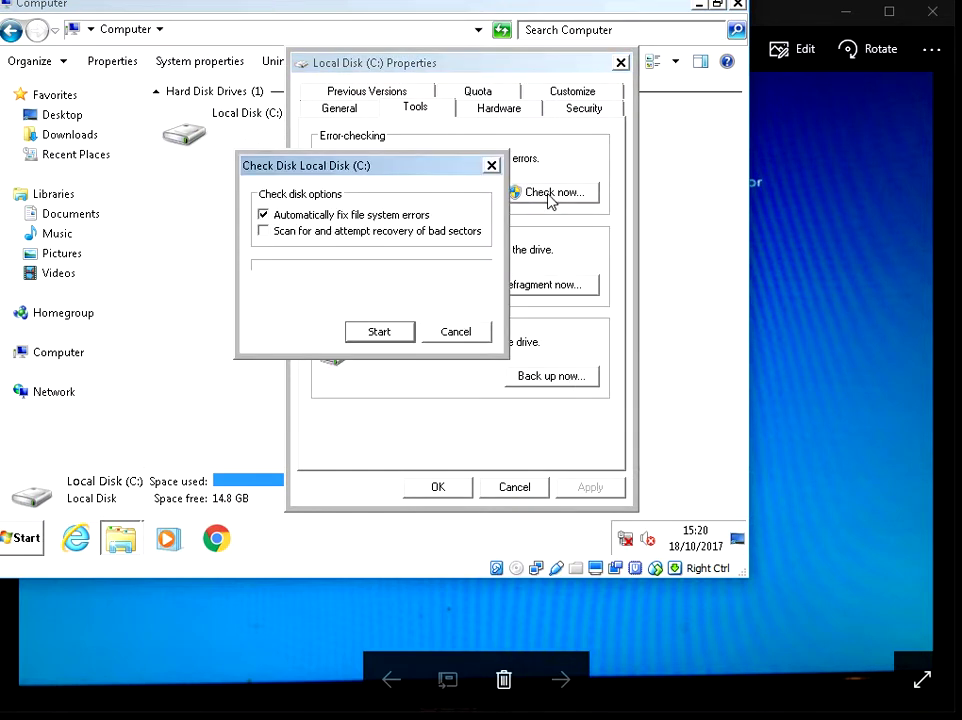
{"action": "left_click", "coordinate": [263, 231]}
{"action": "left_click", "coordinate": [380, 332]}
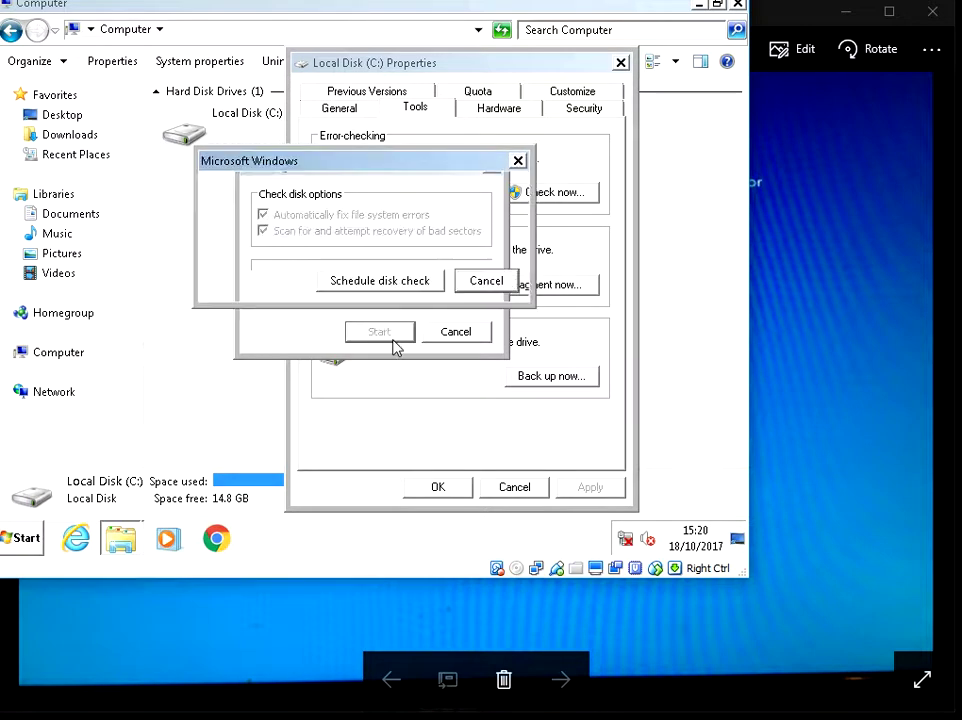
{"action": "left_click", "coordinate": [399, 284]}
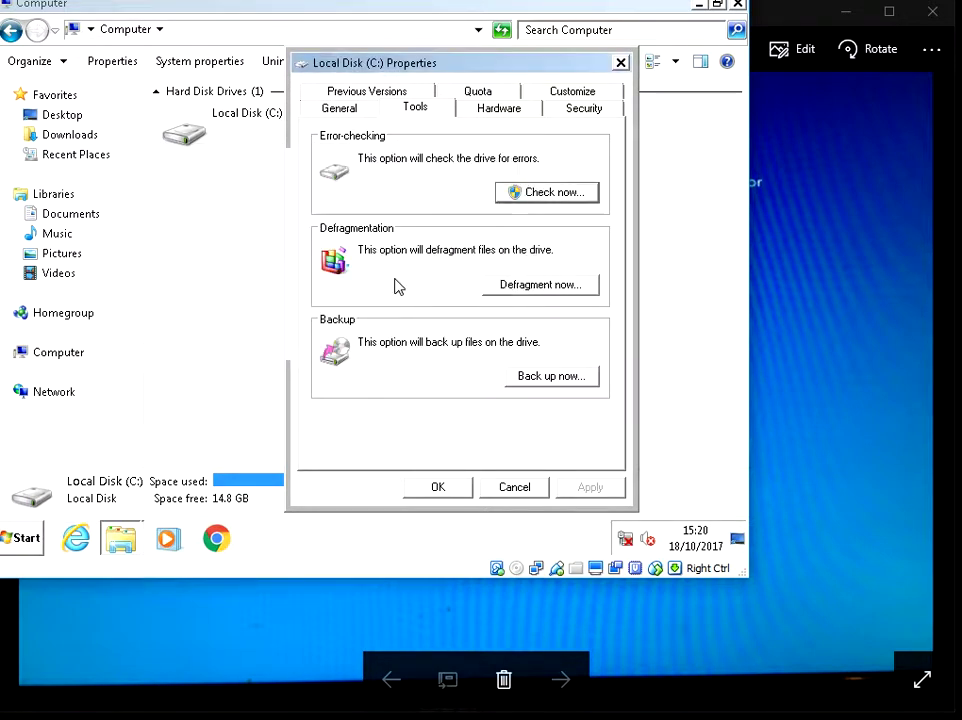
{"action": "left_click", "coordinate": [447, 488]}
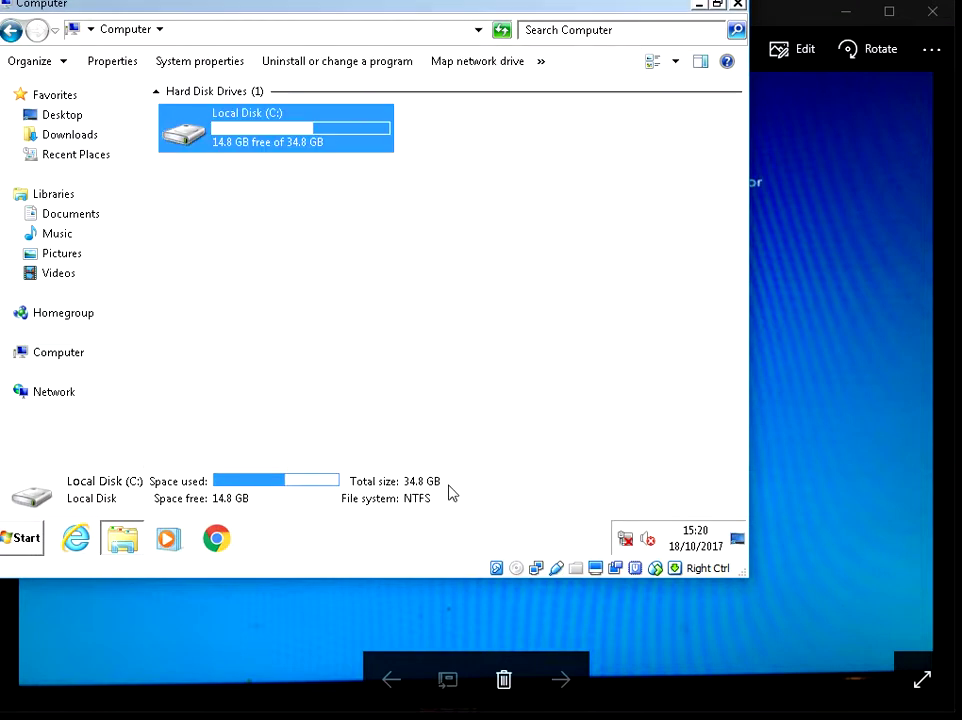
{"action": "left_click", "coordinate": [738, 4]}
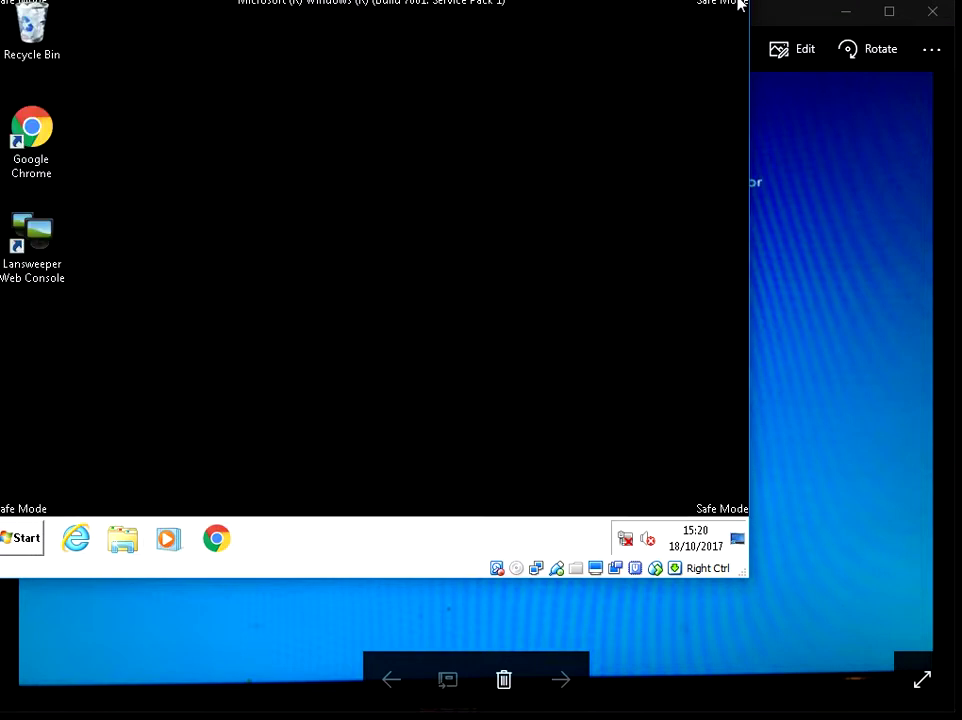
Open the list of installed programs in Programs and Features.
{"action": "left_click", "coordinate": [16, 541]}
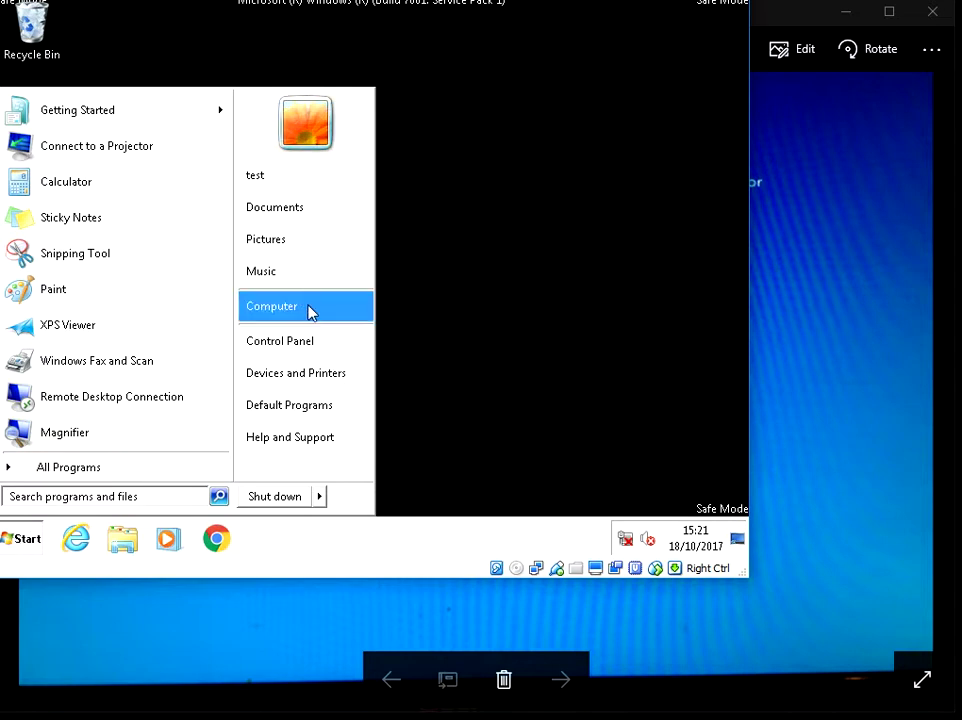
{"action": "left_click", "coordinate": [288, 344]}
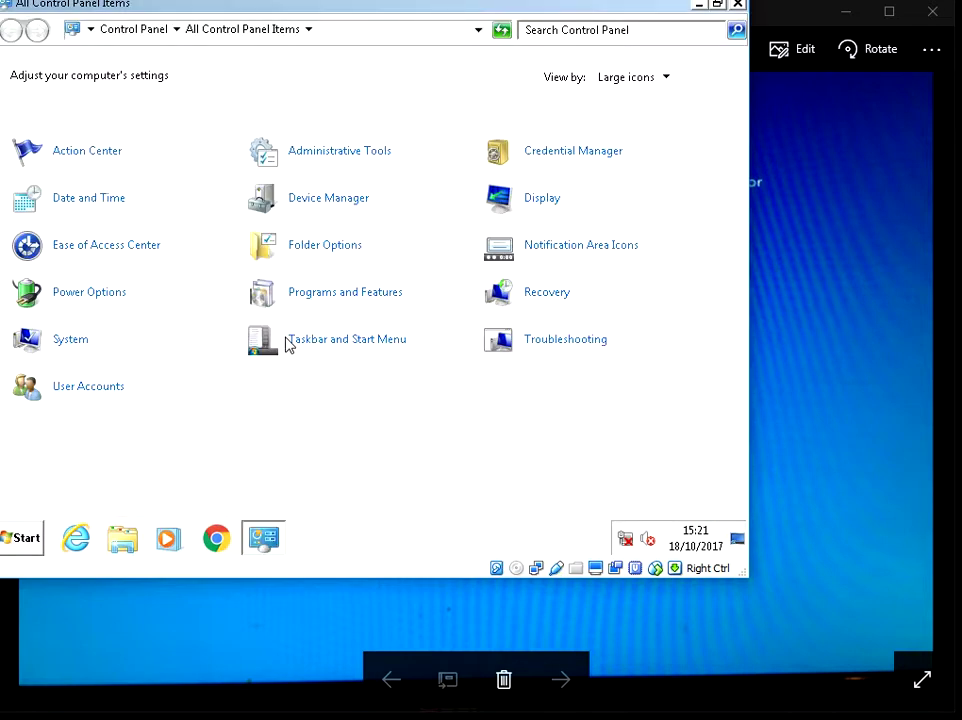
{"action": "left_click", "coordinate": [340, 295]}
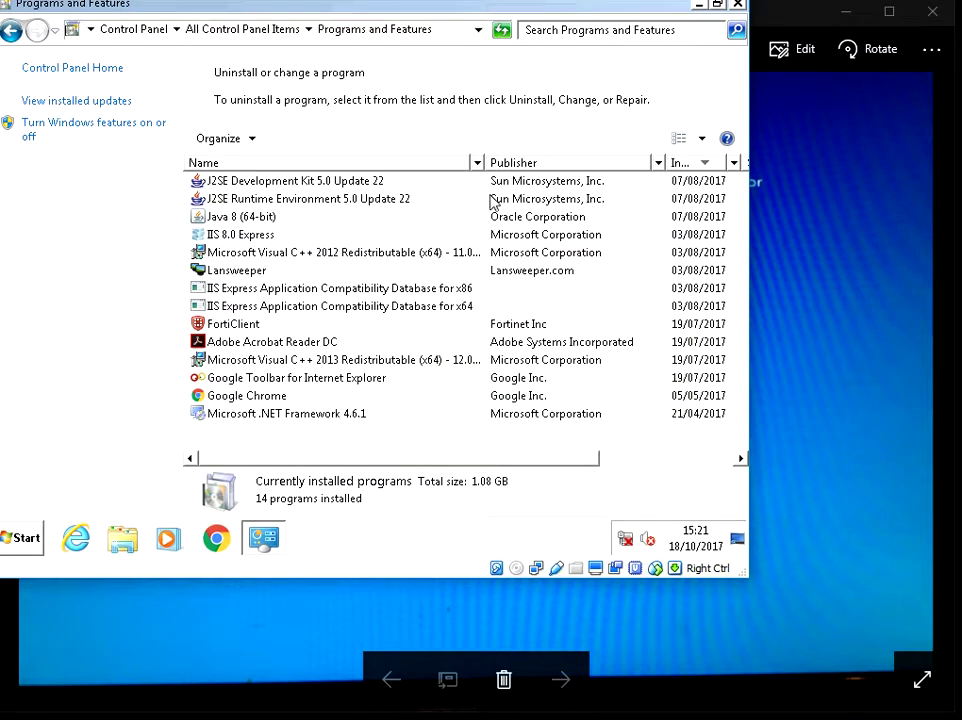
Review the most recently installed programs, from J2SE Development Kit to the IIS Express compatibility databases, and close the list.
{"action": "left_click", "coordinate": [363, 185]}
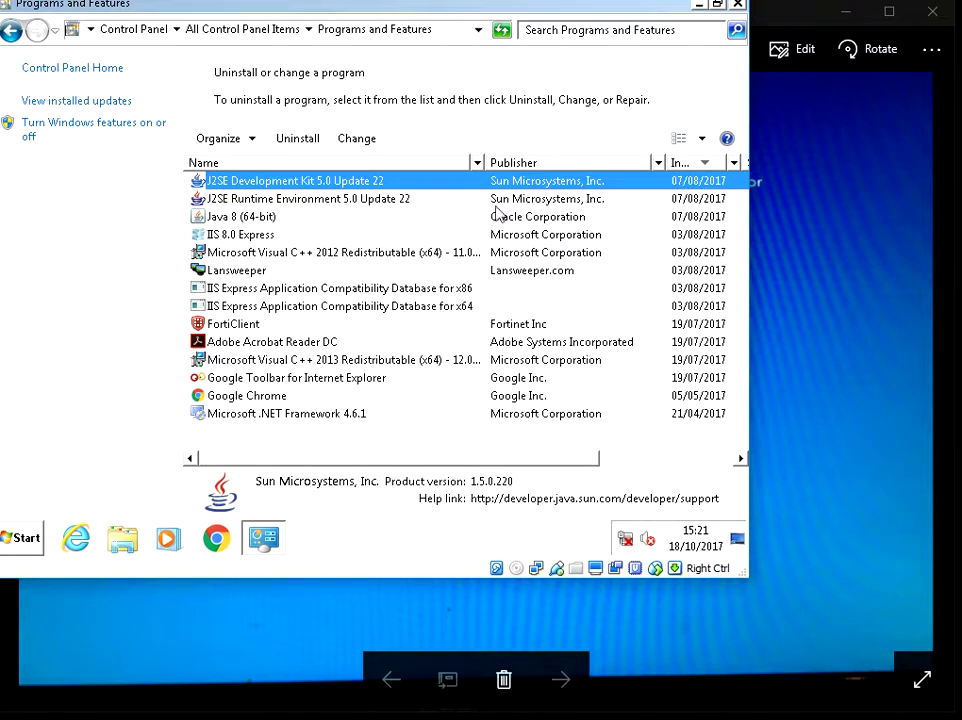
{"action": "left_click", "coordinate": [364, 201]}
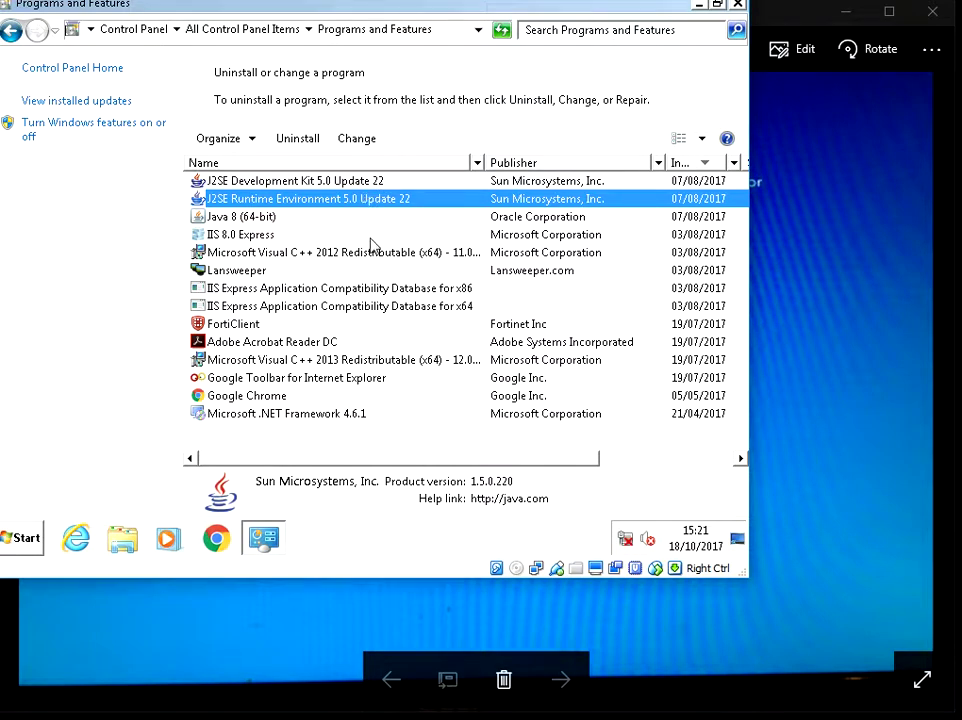
{"action": "left_click", "coordinate": [371, 238]}
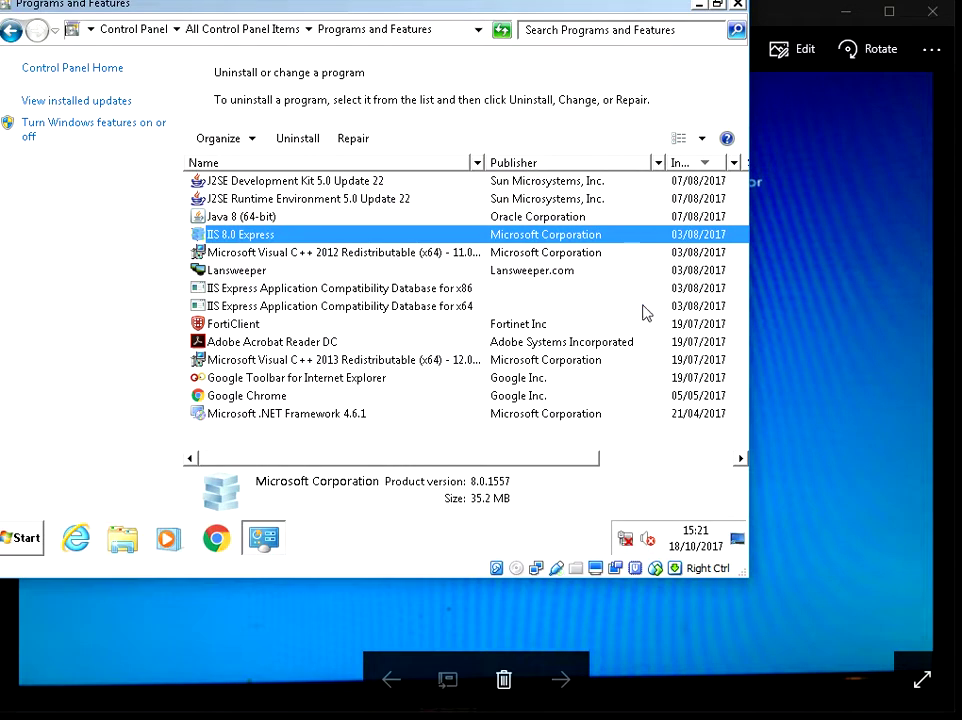
{"action": "left_click", "coordinate": [396, 256]}
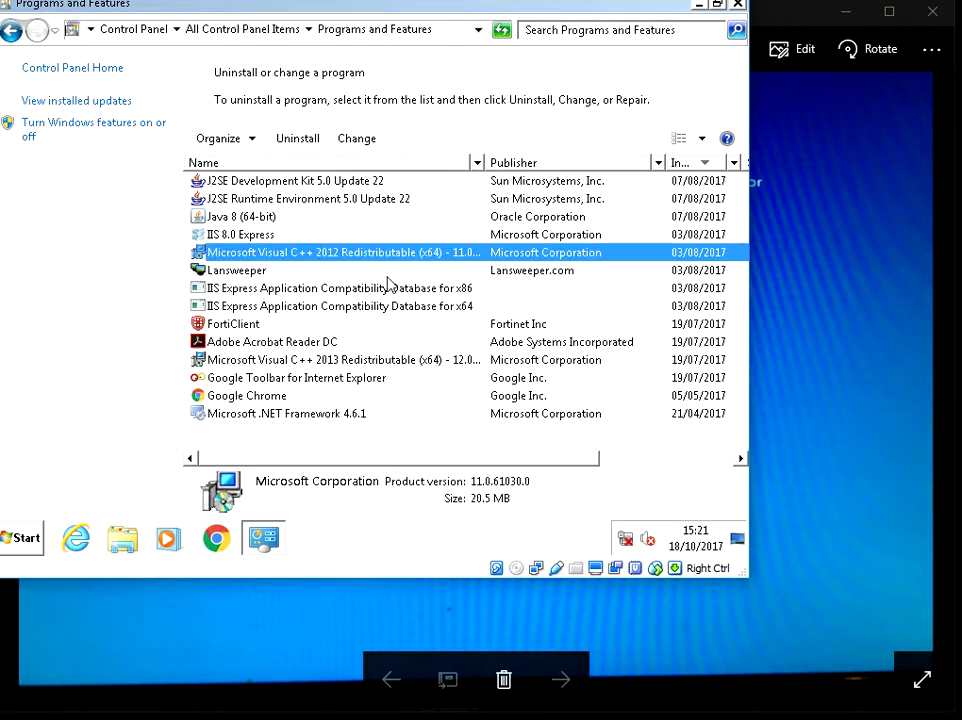
{"action": "key", "text": "Down"}
{"action": "key", "text": "Down"}
{"action": "key", "text": "Down"}
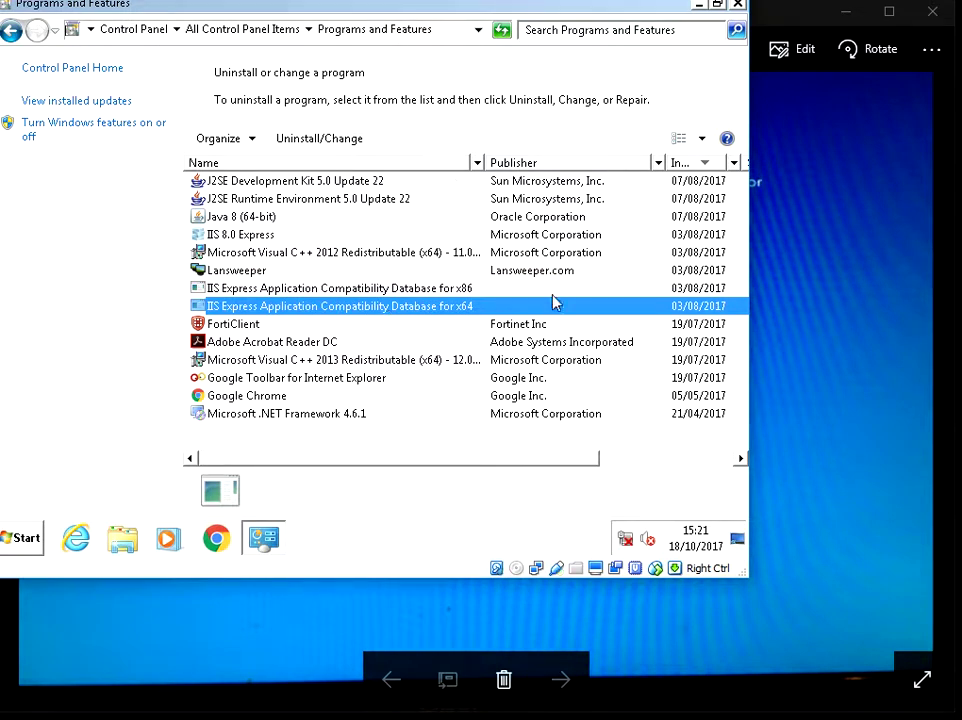
{"action": "left_click", "coordinate": [738, 6]}
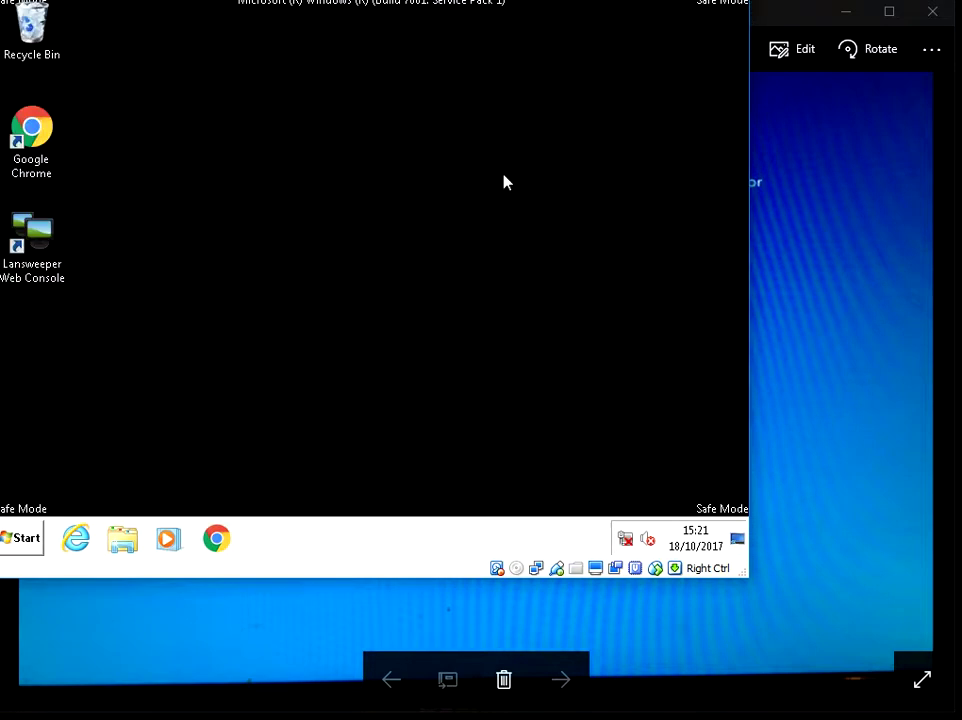
Search for "device" to open Device Manager, and maximize its window.
{"action": "left_click", "coordinate": [26, 541]}
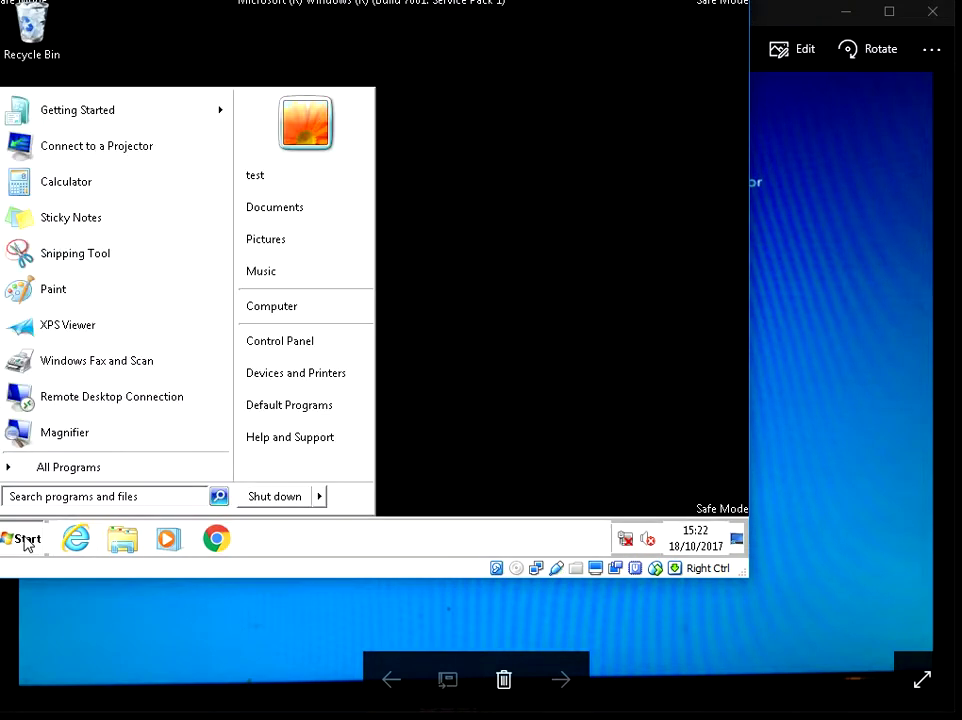
{"action": "type", "text": "device"}
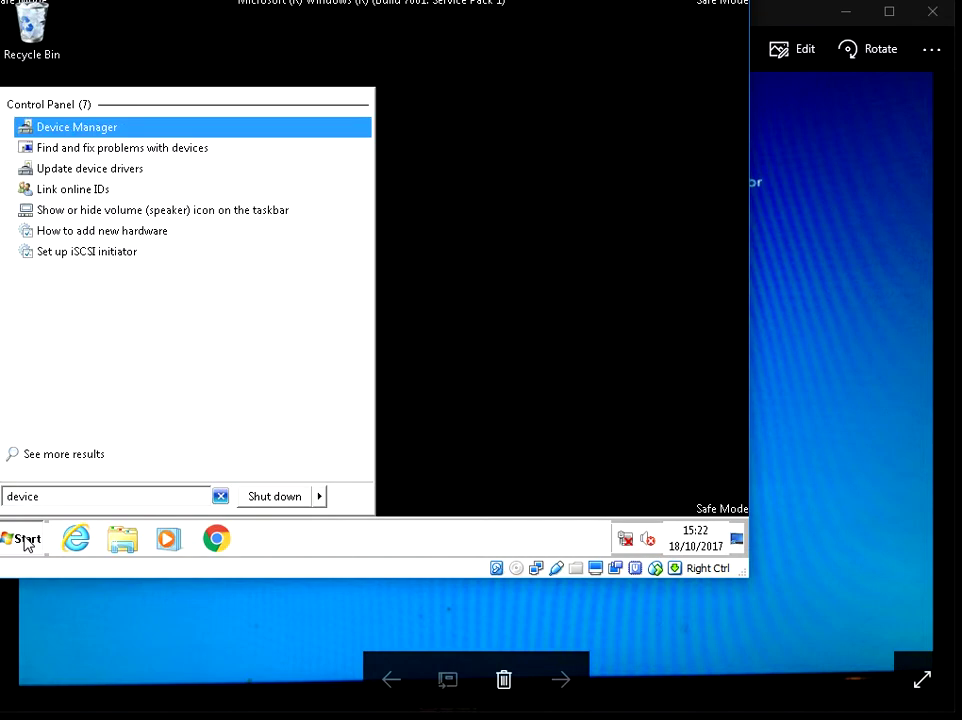
{"action": "left_click", "coordinate": [70, 130]}
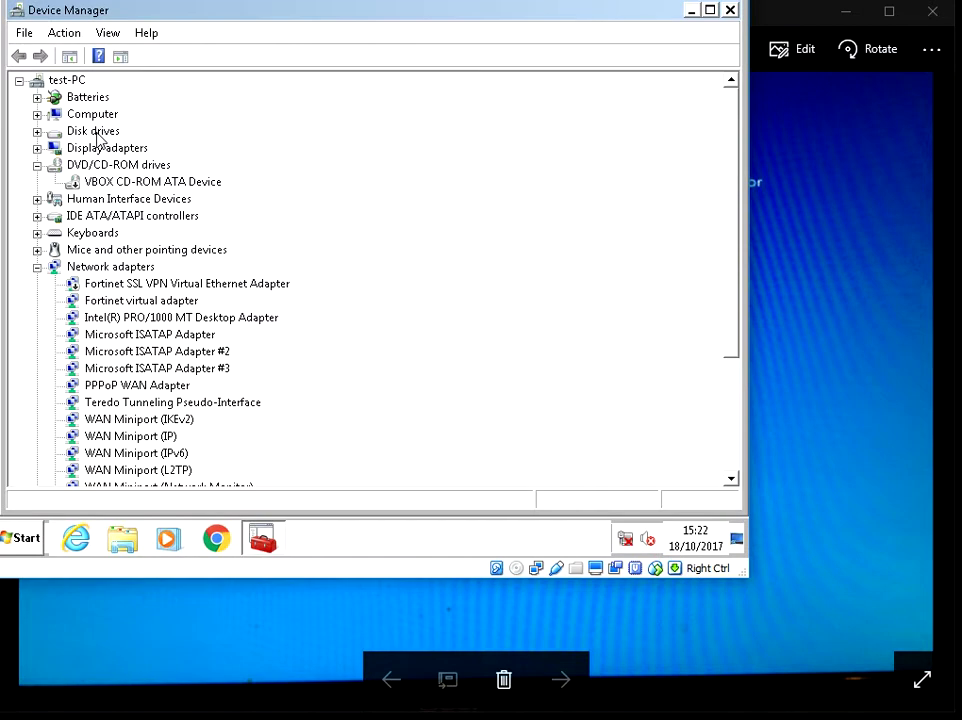
{"action": "left_click", "coordinate": [710, 11]}
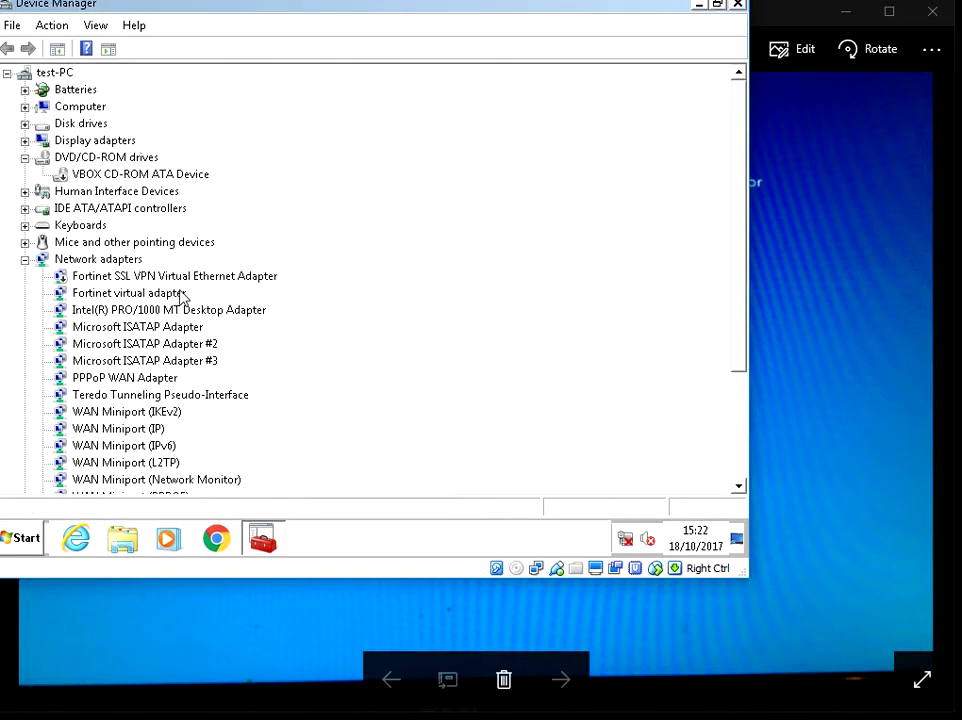
Inspect the Standard VGA Graphics Adapter under Display adapters and the Intel(R) PRO/1000 MT Desktop Adapter under Network adapters.
{"action": "left_click", "coordinate": [24, 260]}
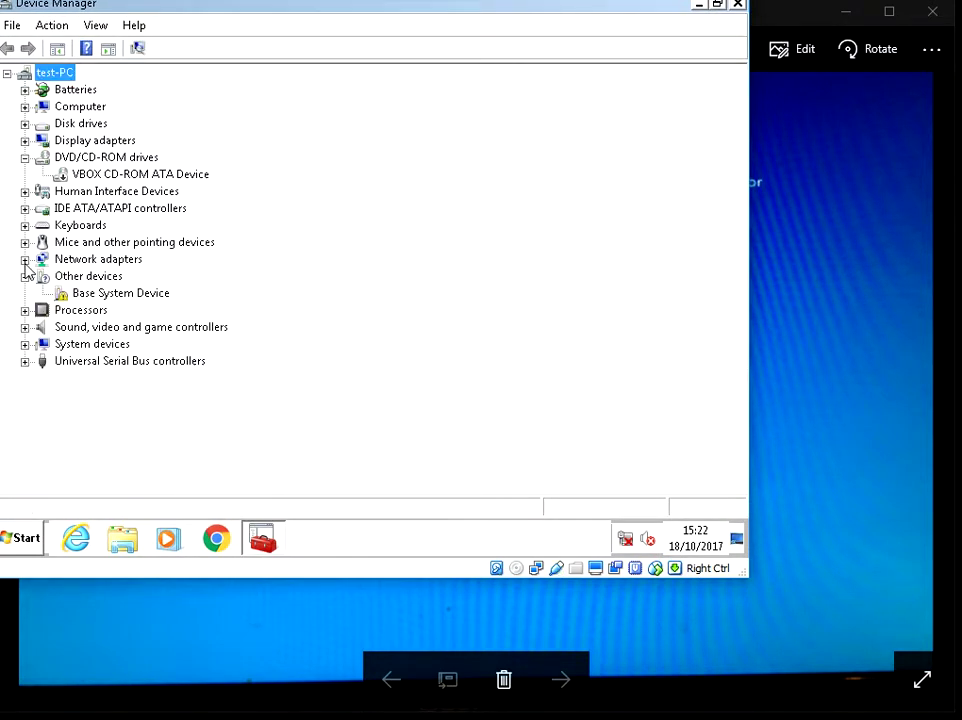
{"action": "left_click", "coordinate": [24, 140]}
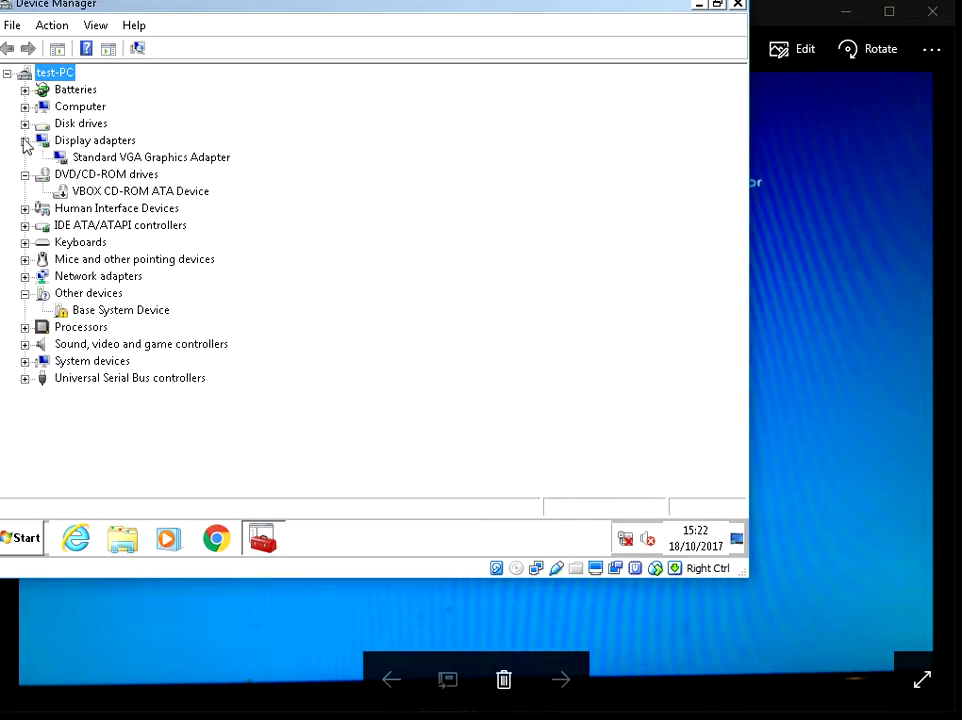
{"action": "left_click", "coordinate": [113, 145]}
{"action": "left_click", "coordinate": [210, 160]}
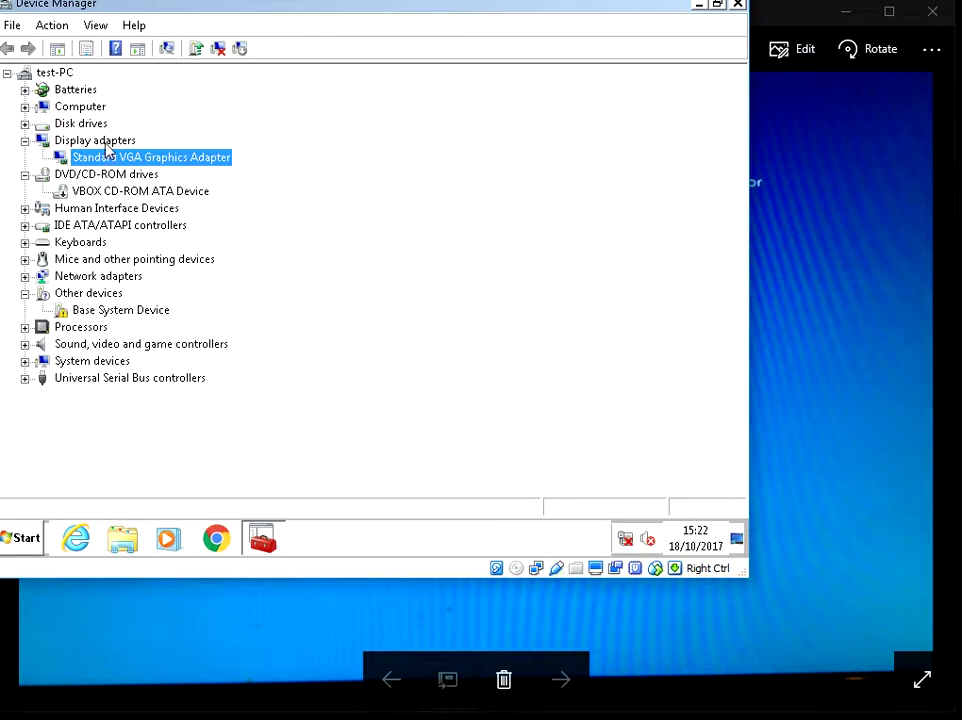
{"action": "left_click", "coordinate": [24, 276]}
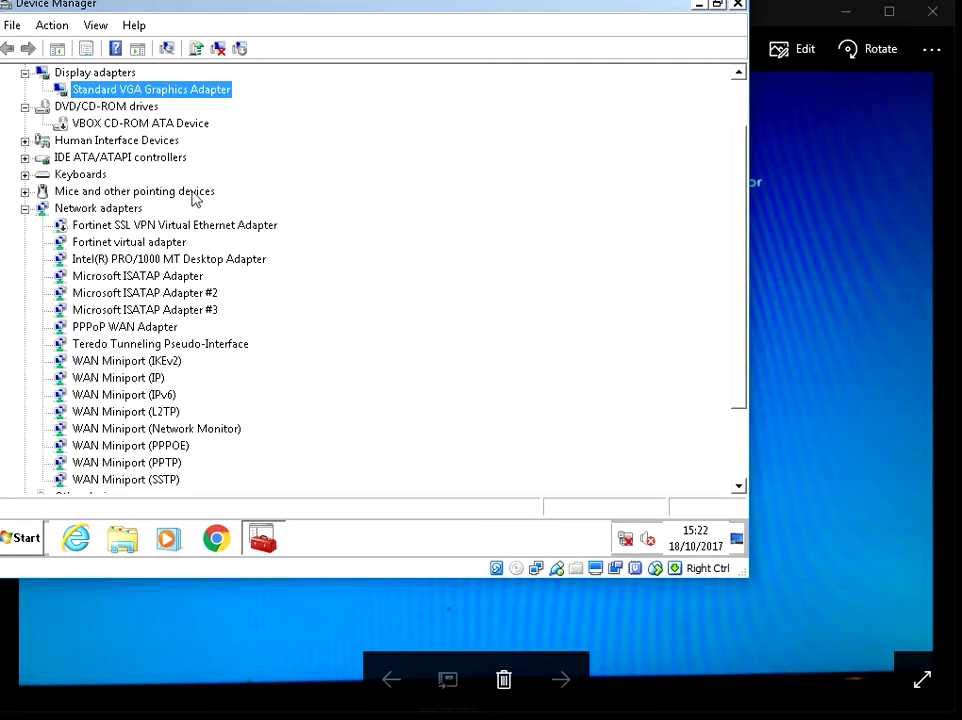
{"action": "left_click", "coordinate": [108, 259]}
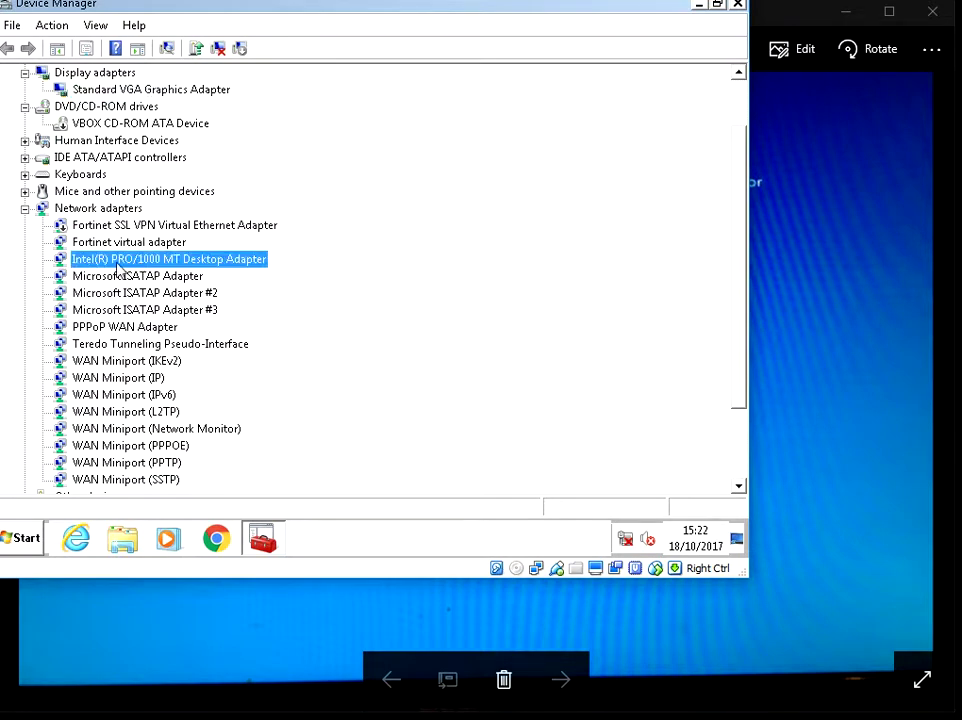